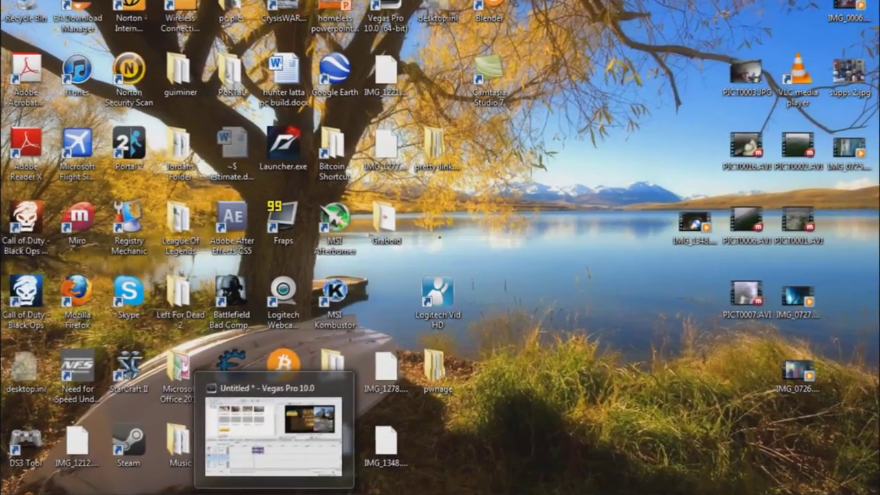
Step: Restore the Vegas Pro editor window from its taskbar thumbnail
left_click(294, 483)
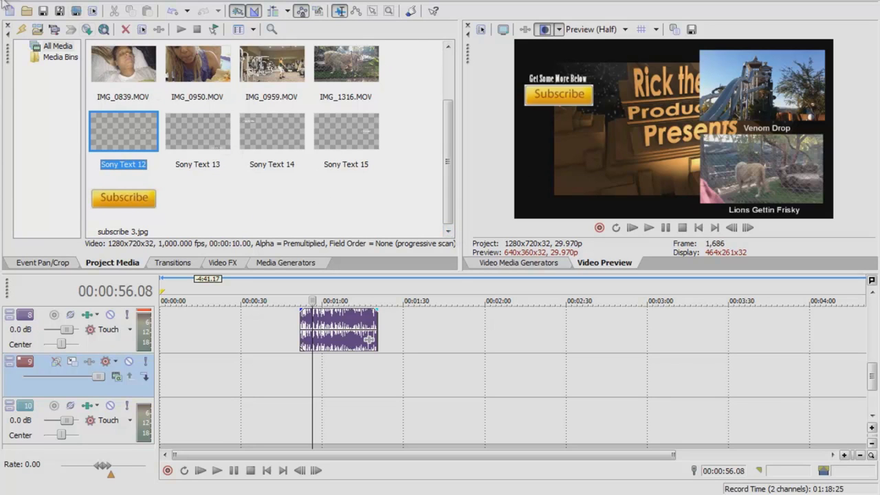
Step: Import IMG_1637.MOV and drop it on the timeline at 0:00 as video and audio
left_click(16, 2)
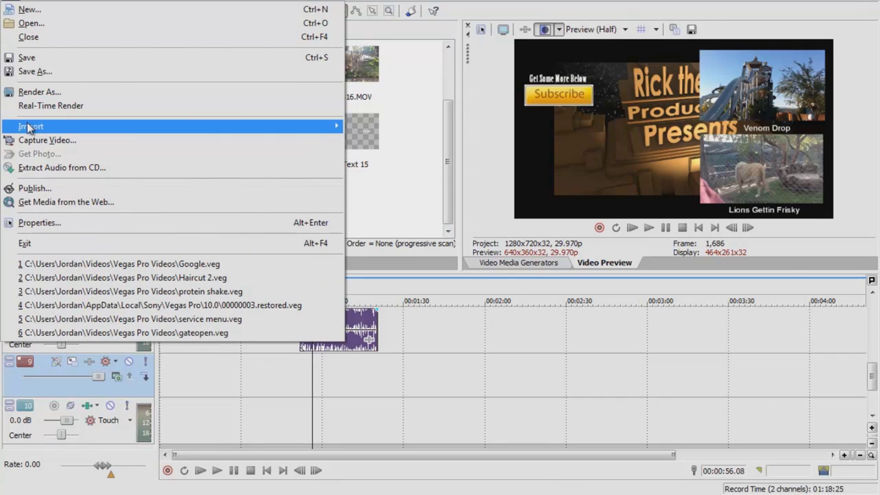
mouse_move(31, 126)
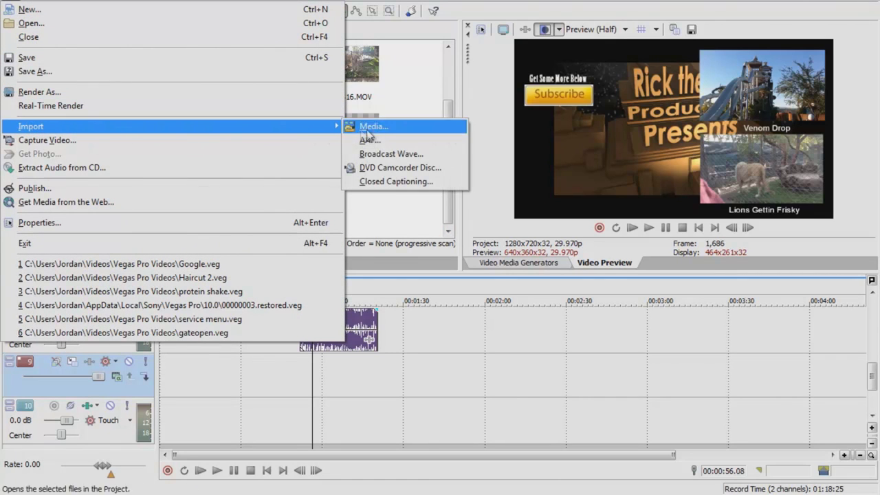
left_click(377, 129)
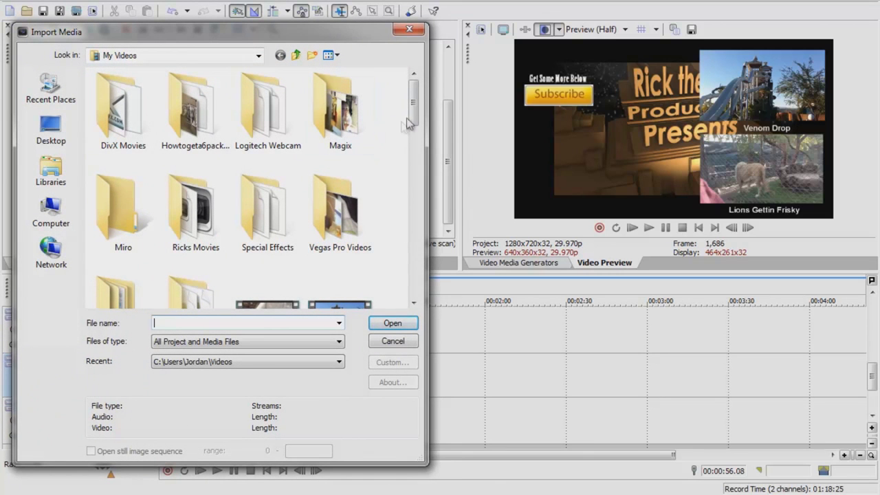
mouse_move(413, 103)
left_mouse_down()
mouse_move(422, 211)
mouse_move(404, 255)
left_mouse_up()
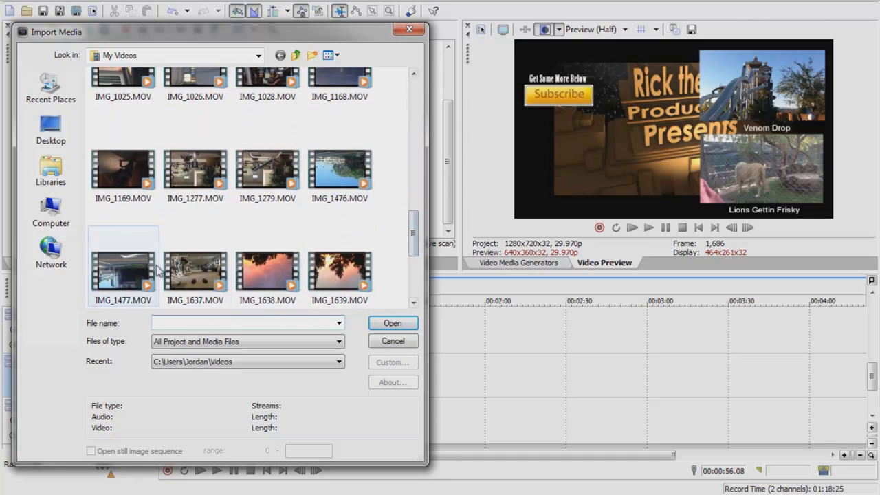
double_click(195, 271)
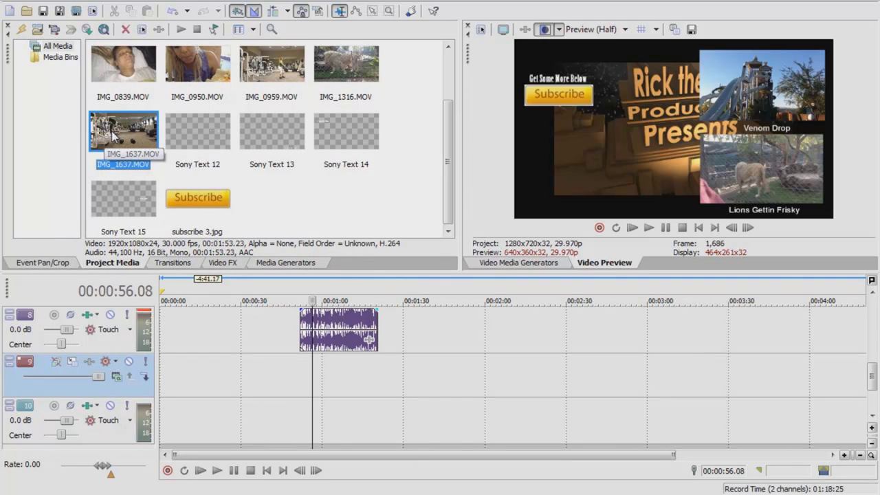
mouse_move(112, 136)
left_mouse_down()
mouse_move(189, 375)
mouse_move(163, 391)
left_mouse_up()
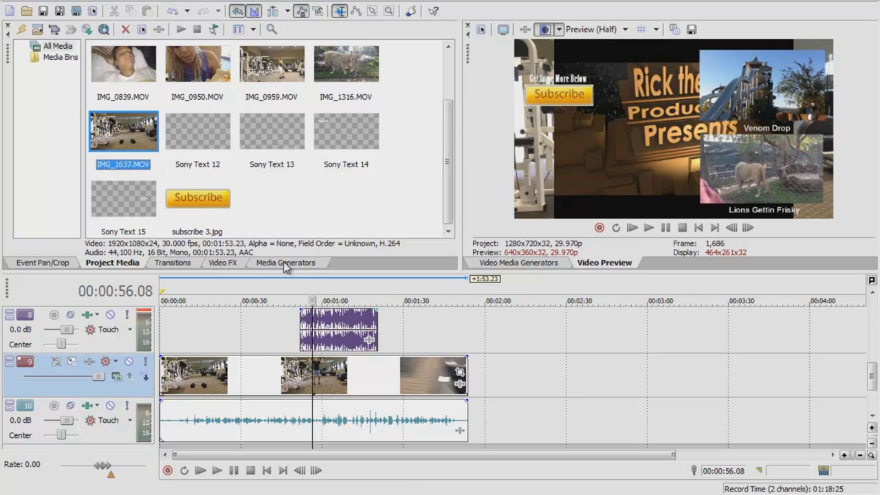
left_click(285, 264)
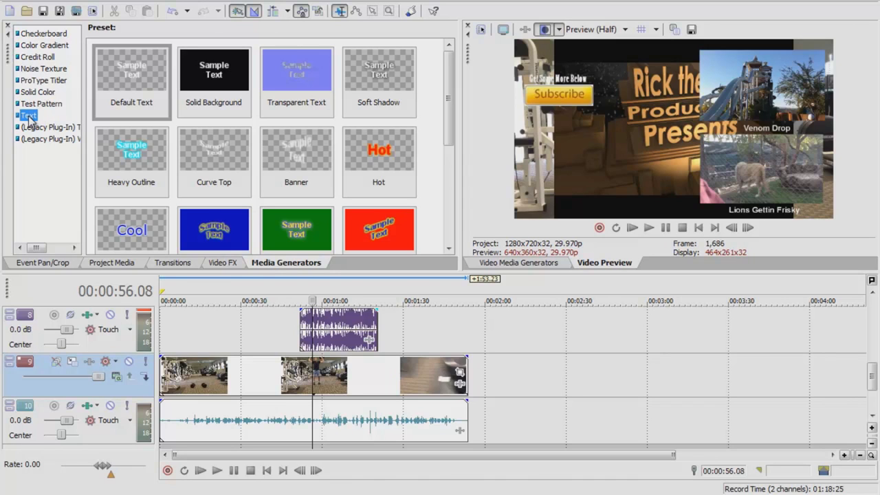
Step: Drag the Text > Default Text preset onto a new video track at 0:00
left_click(121, 75)
mouse_move(121, 76)
left_mouse_down()
mouse_move(176, 323)
mouse_move(169, 352)
left_mouse_up()
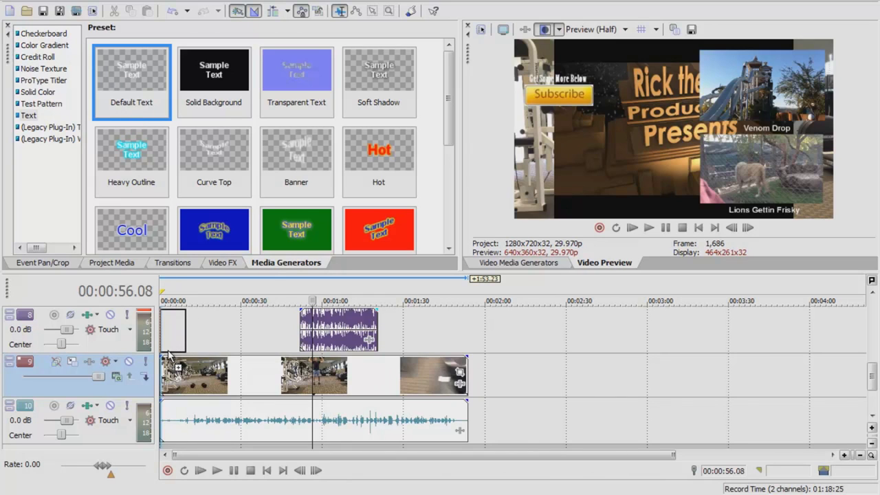
left_click_drag(169, 353, 168, 350)
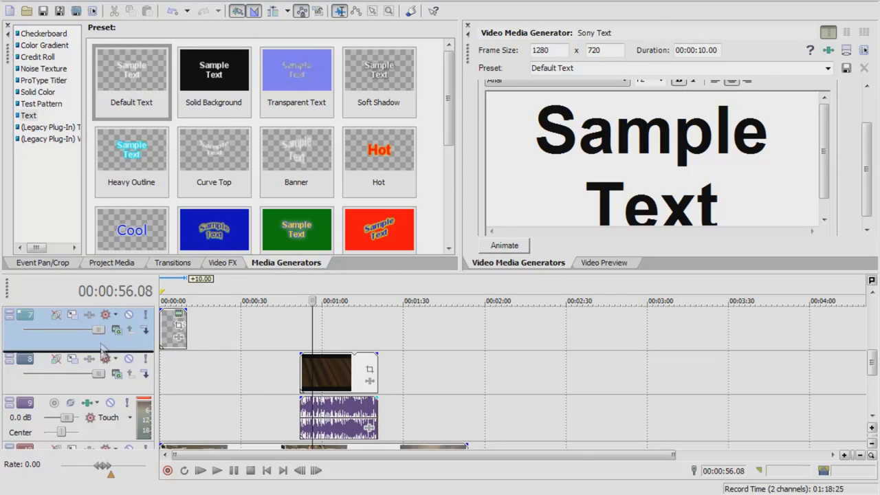
Step: Move the text track above the gym video and extend the text event to the clip's end
left_click_drag(102, 347, 110, 439)
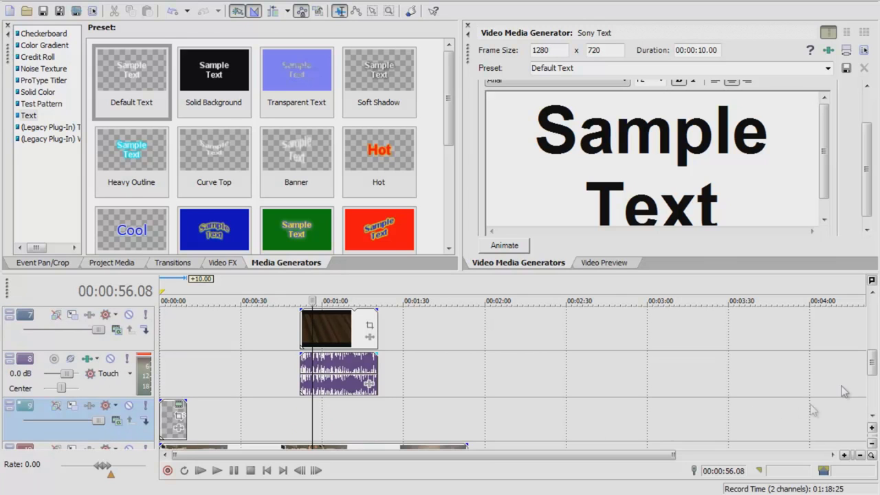
left_click_drag(872, 363, 871, 374)
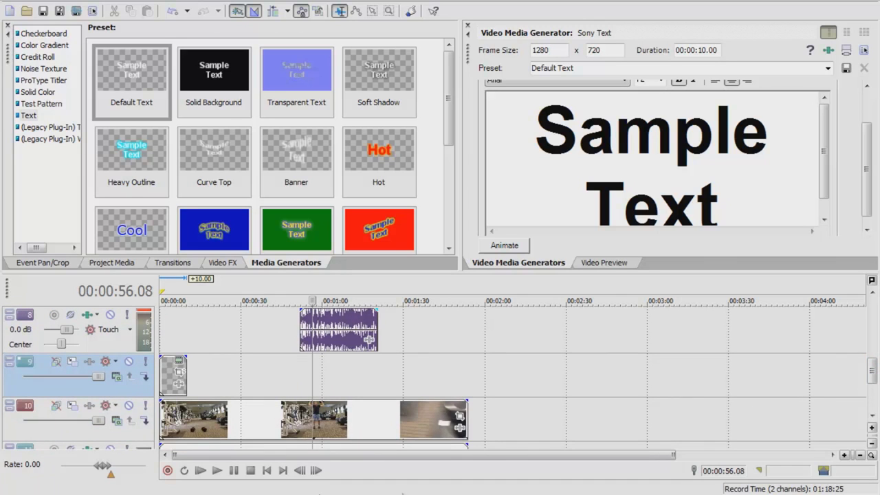
left_click_drag(186, 375, 474, 380)
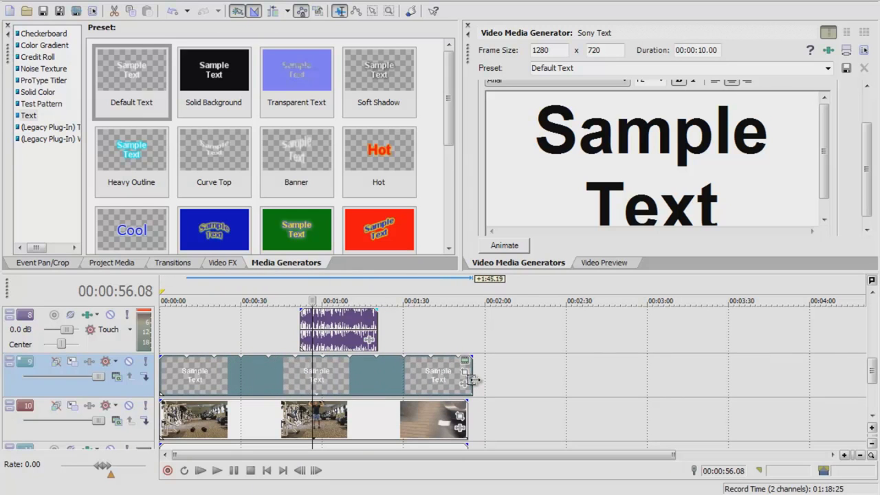
left_click_drag(474, 379, 468, 379)
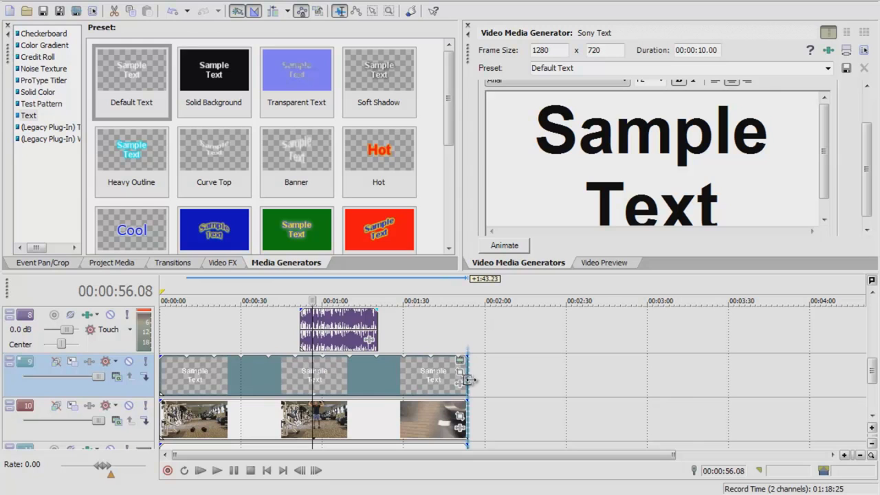
left_click_drag(468, 379, 197, 375)
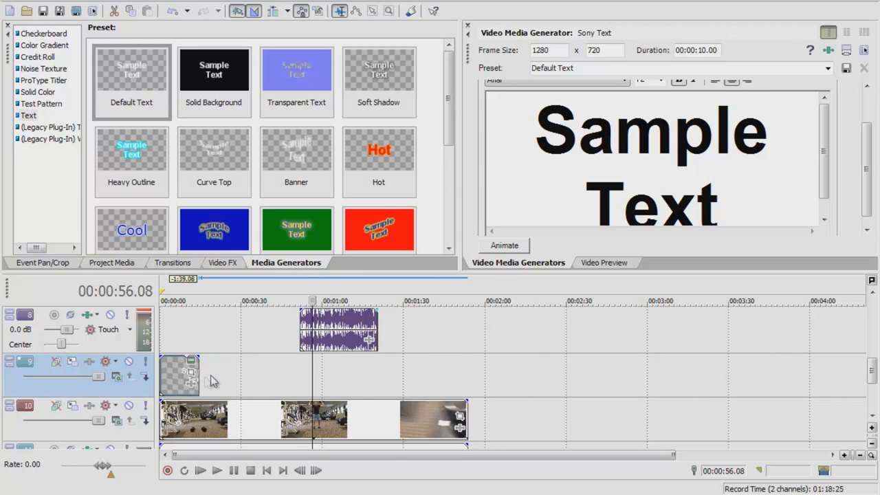
left_click_drag(198, 375, 467, 373)
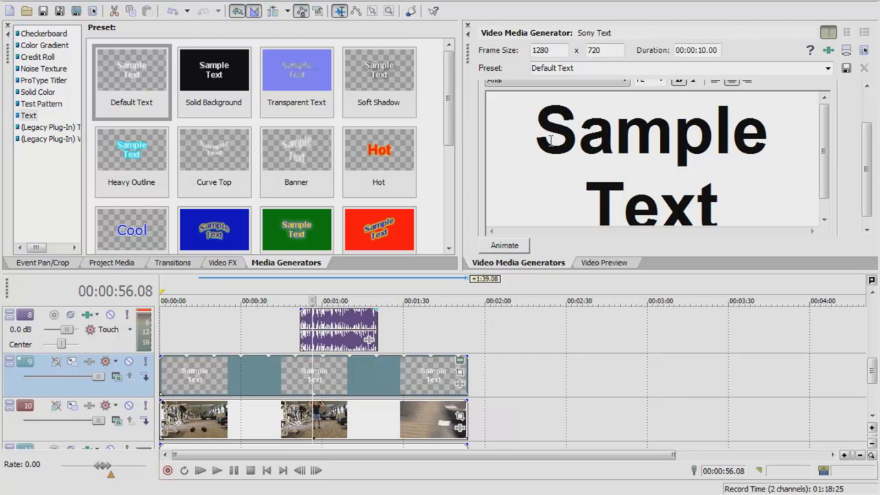
Step: Clear the Sample Text from the title
left_click_drag(538, 126, 747, 207)
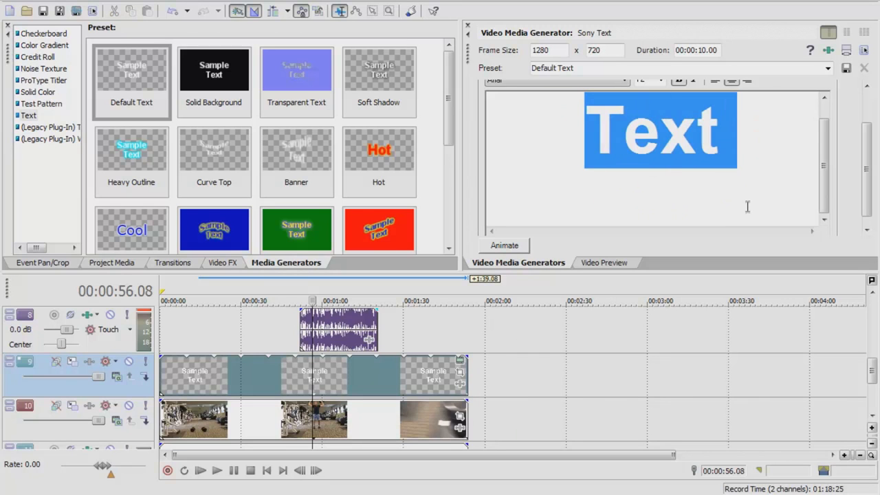
key("Delete")
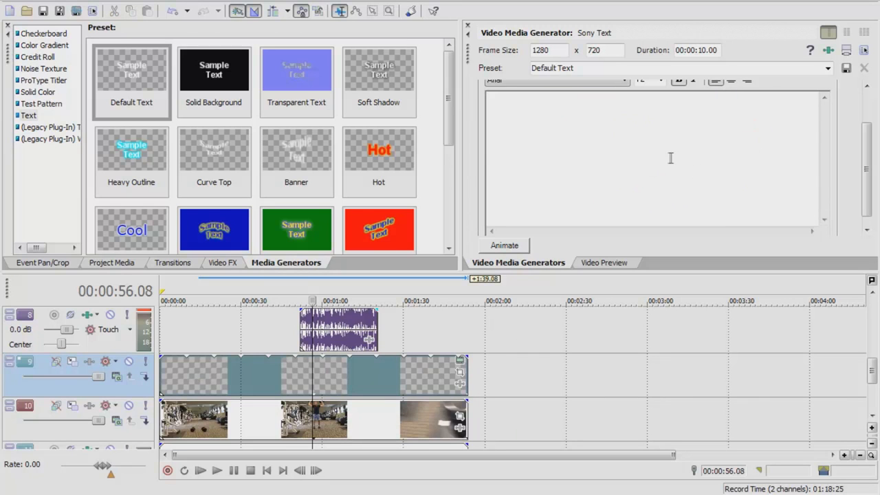
left_click_drag(866, 157, 866, 137)
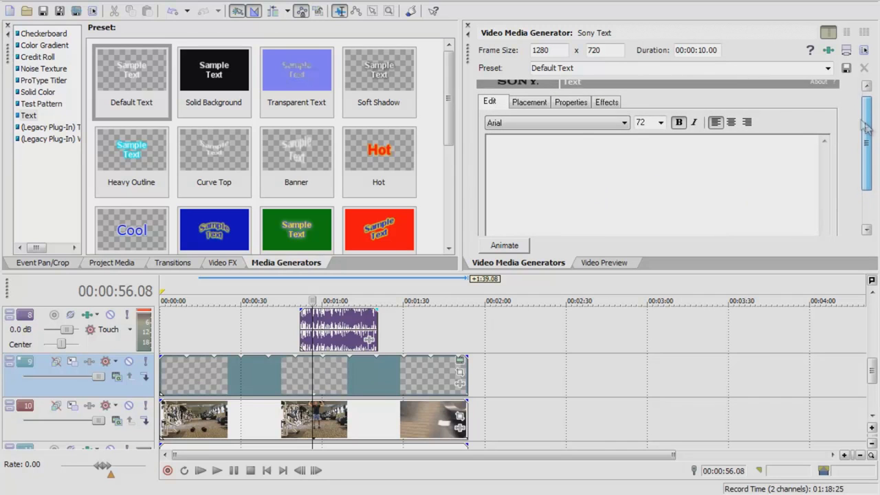
Step: Format the title as 24-point bold Arial, centred
left_click(660, 122)
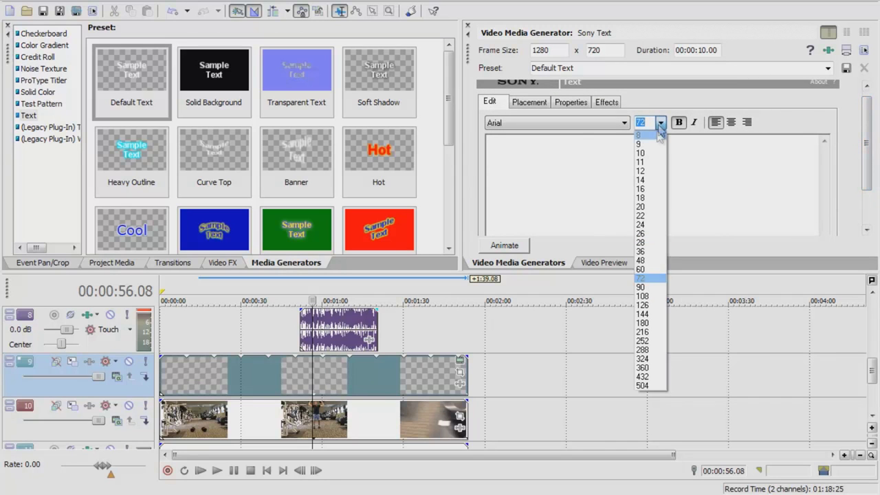
left_click(651, 227)
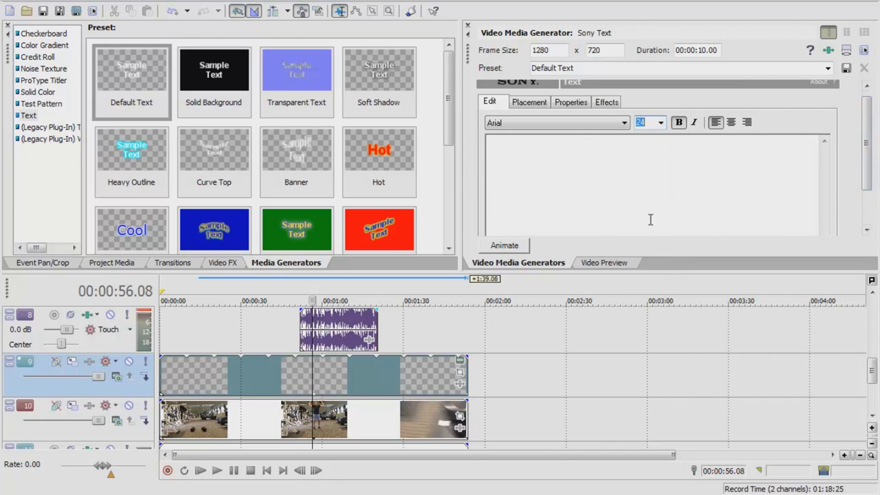
left_click(626, 124)
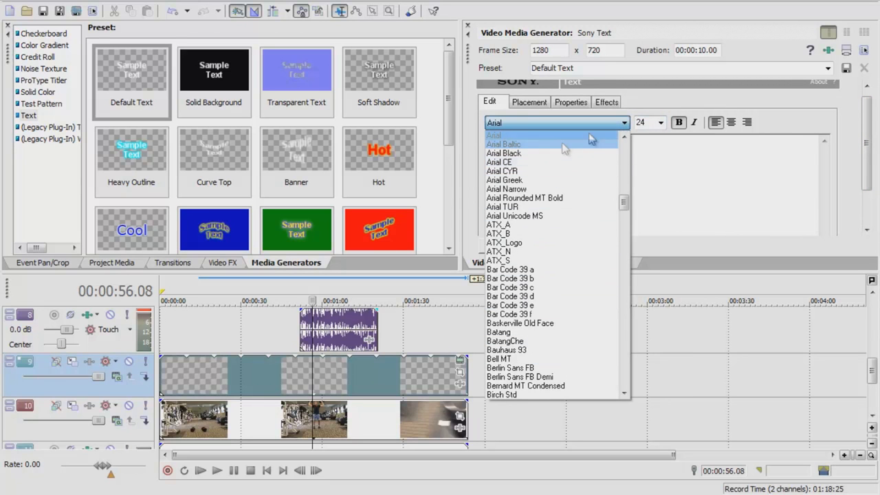
mouse_move(623, 202)
left_mouse_down()
mouse_move(625, 358)
mouse_move(626, 127)
left_mouse_up()
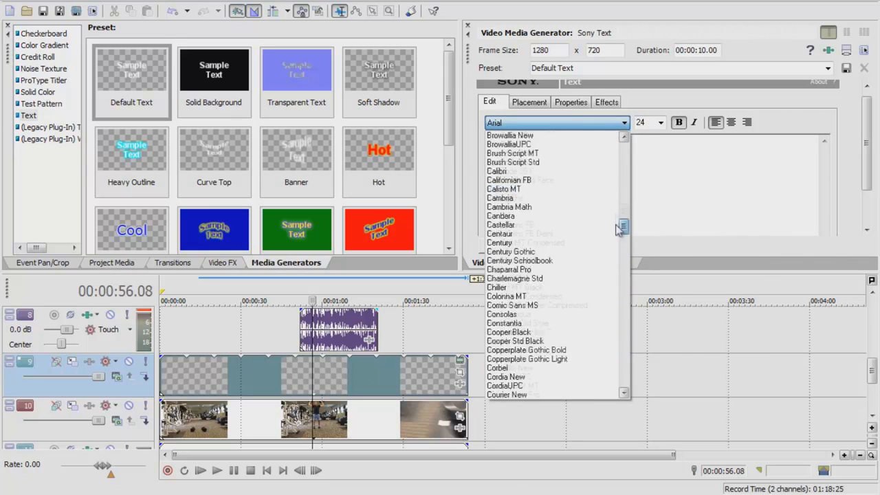
left_click(626, 125)
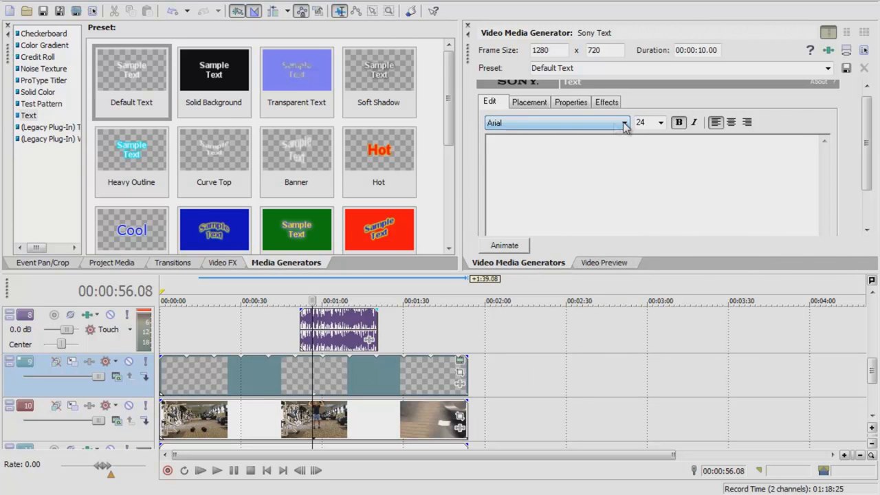
left_click(679, 123)
left_click(731, 123)
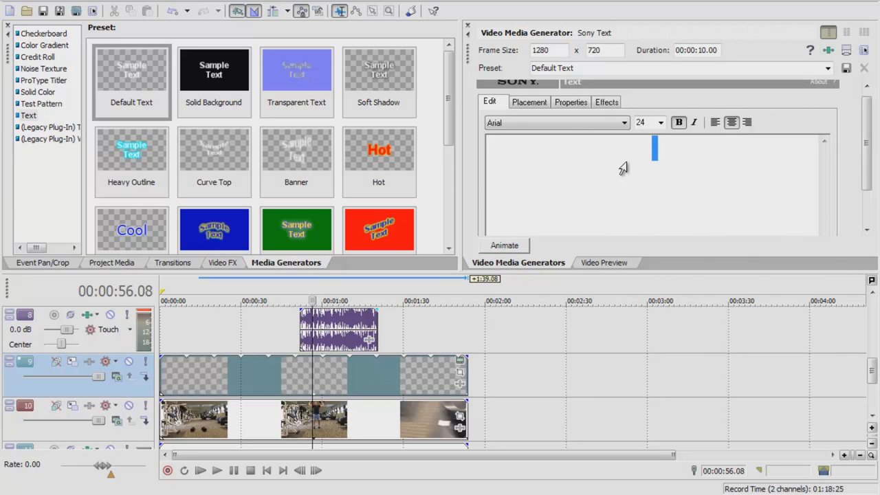
Step: Enter RicktheBrick.com as the title text
type("Ric")
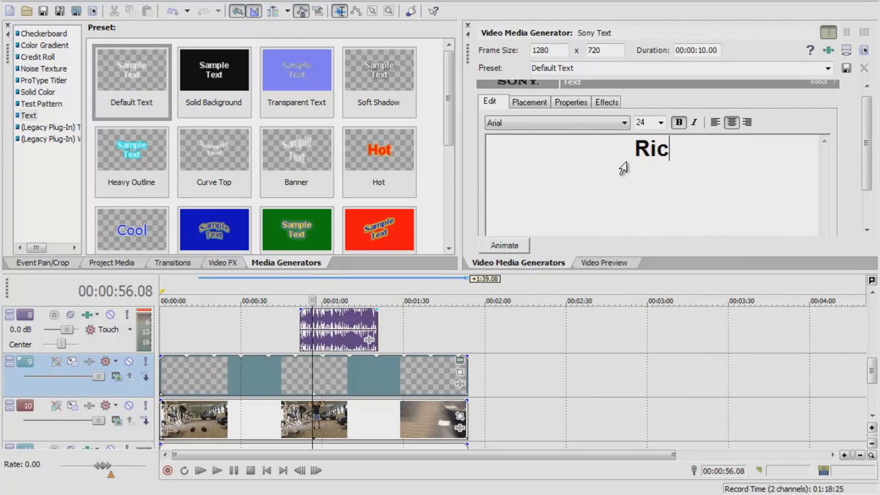
type("ktheBrick")
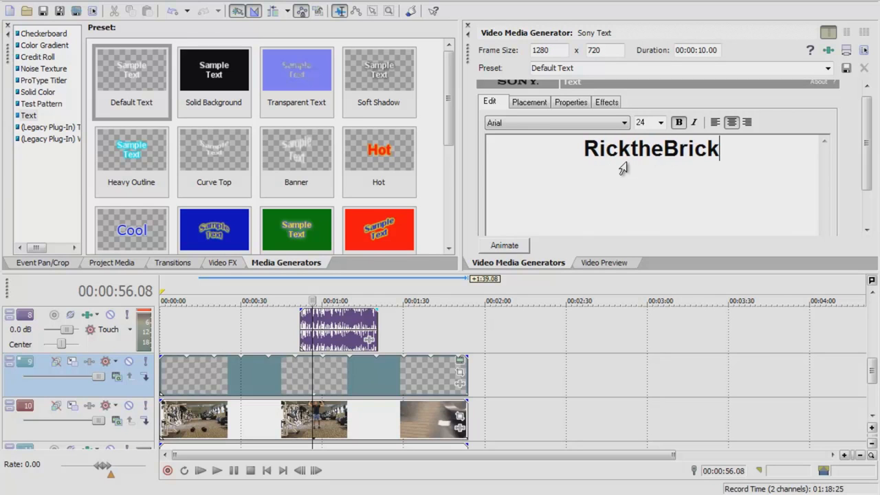
type(".com")
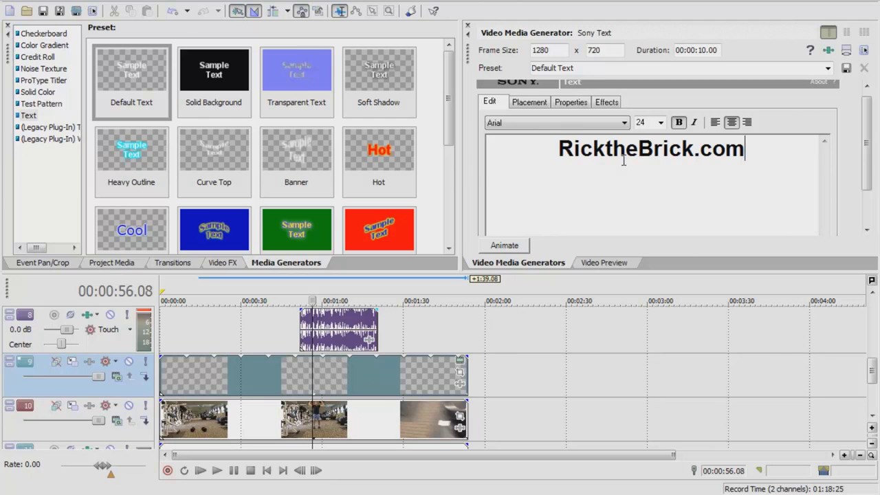
left_click(621, 265)
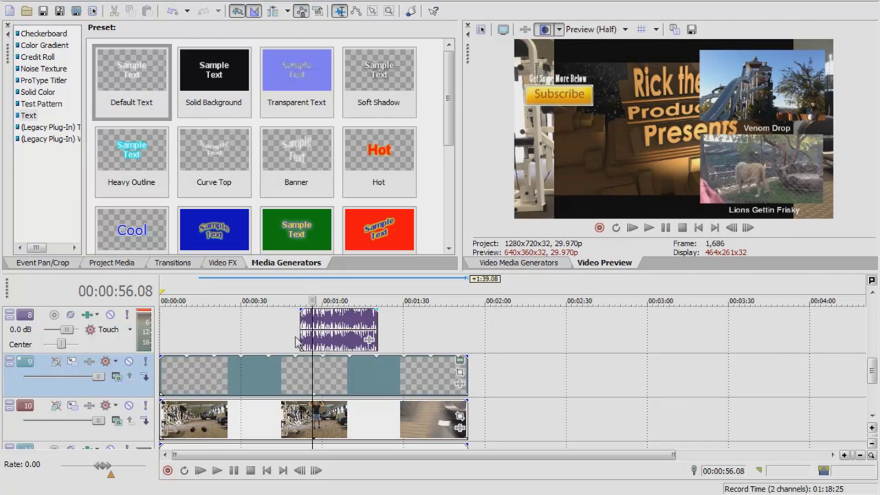
Step: Move the cursor to about 14 seconds to view the title over the gym footage
left_click(201, 290)
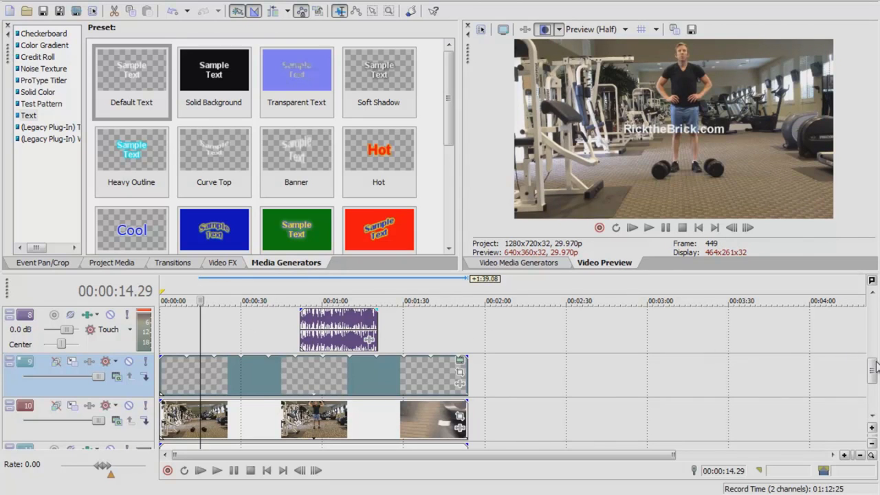
scroll(869, 358, "up", 3)
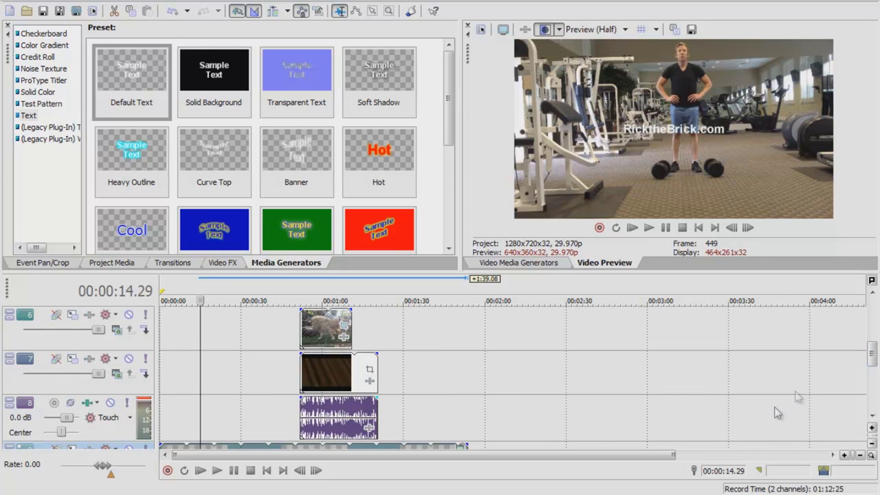
left_click_drag(871, 359, 871, 380)
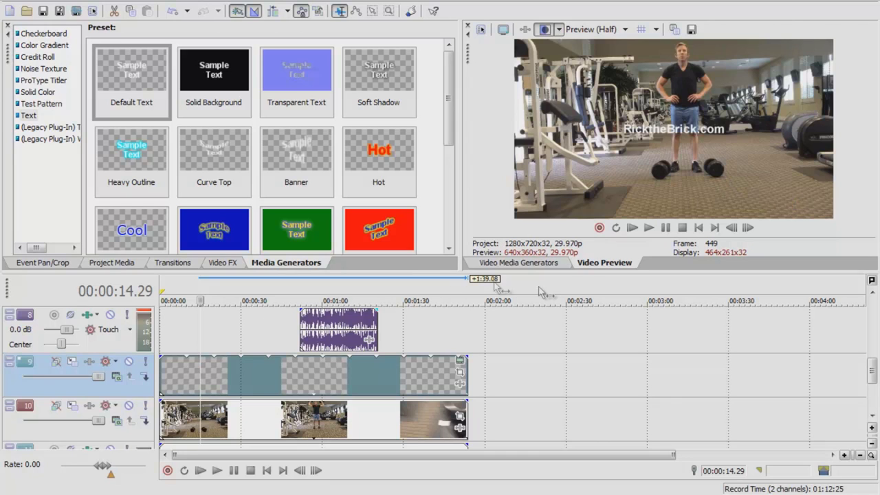
Step: Drag the title to the bottom-right on the Placement canvas and check the preview
left_click(523, 264)
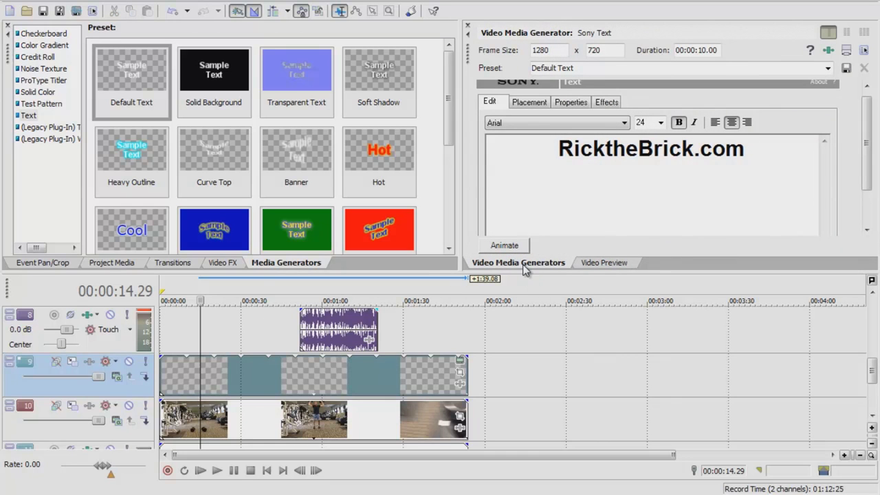
left_click(533, 104)
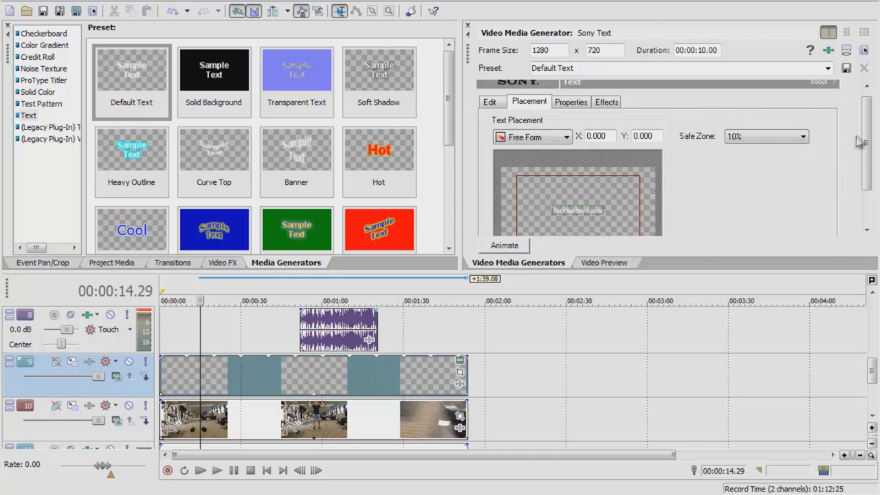
left_click_drag(866, 137, 866, 160)
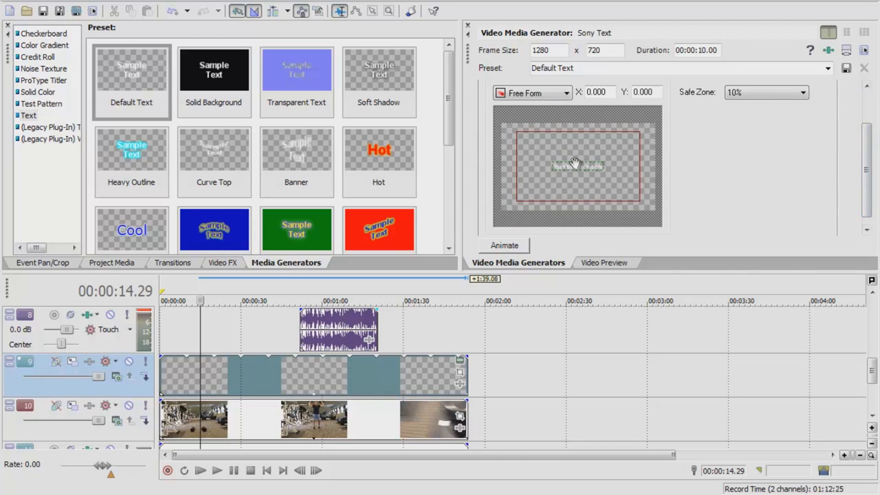
left_click_drag(580, 163, 627, 210)
left_click(605, 263)
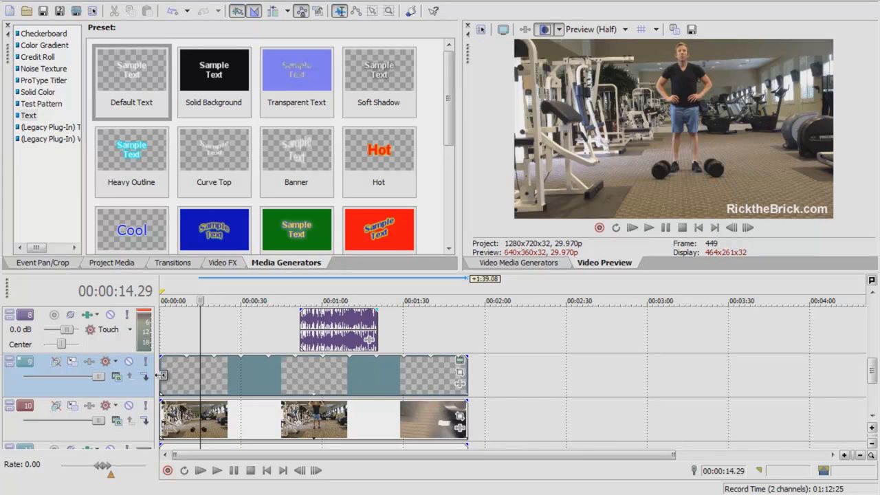
Step: Shorten the text event, start it at 00:00:37.02, trim it further, and play it back
left_click_drag(465, 373, 244, 364)
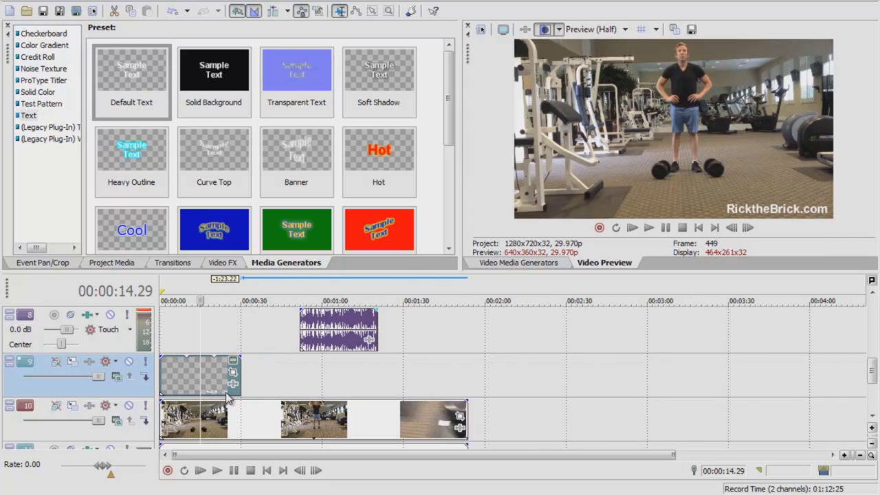
left_click(260, 292)
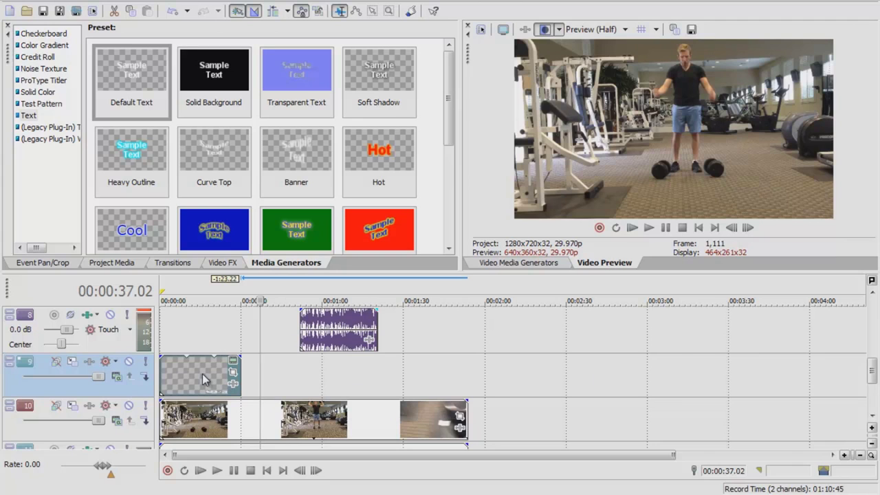
left_click_drag(199, 372, 296, 375)
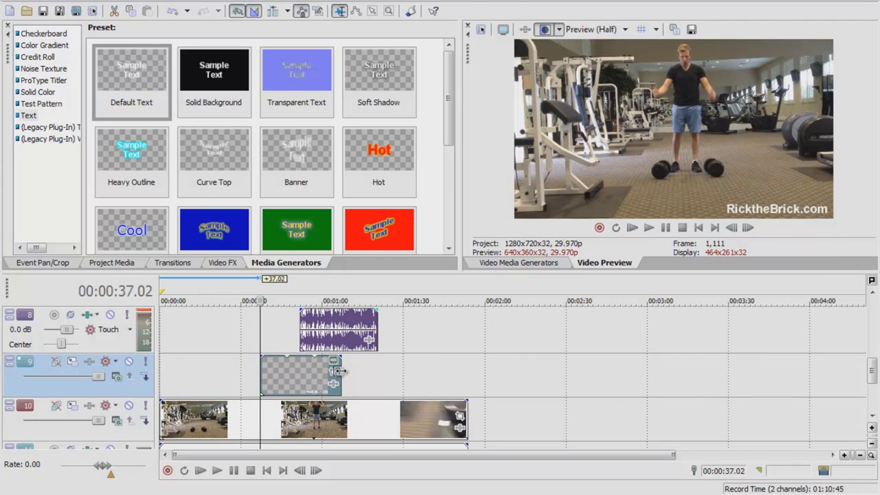
left_click_drag(337, 380, 269, 369)
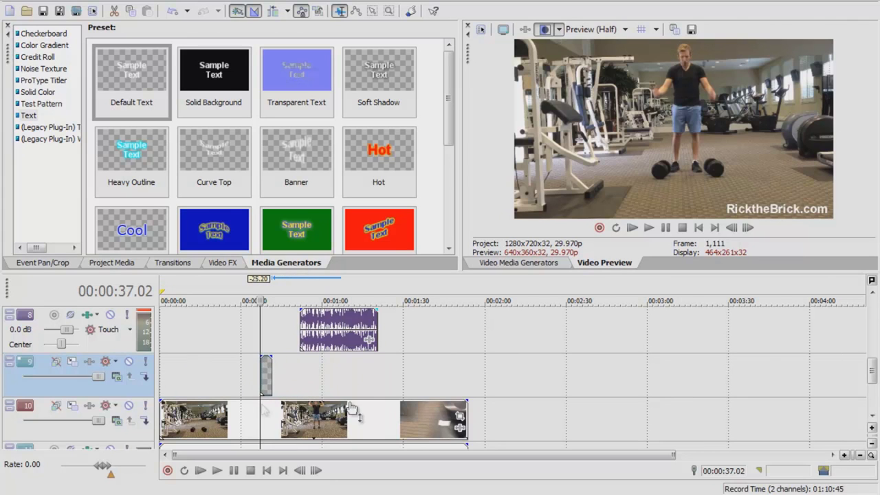
left_click(648, 227)
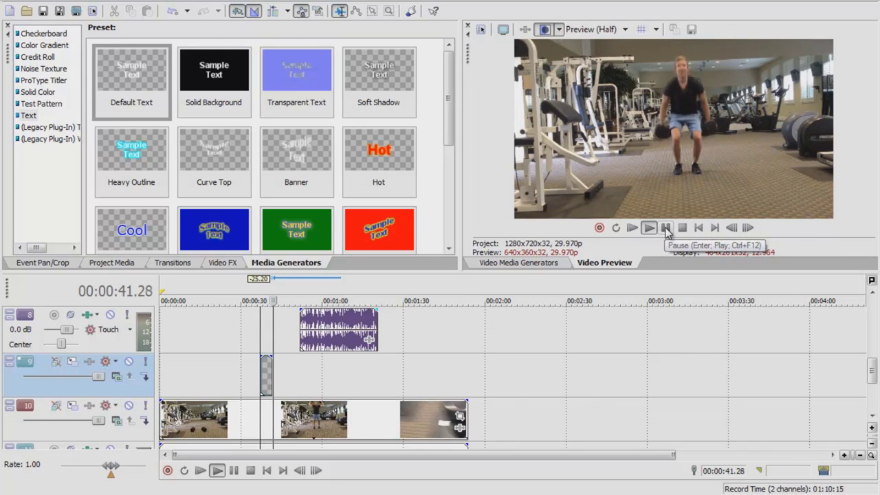
left_click(665, 229)
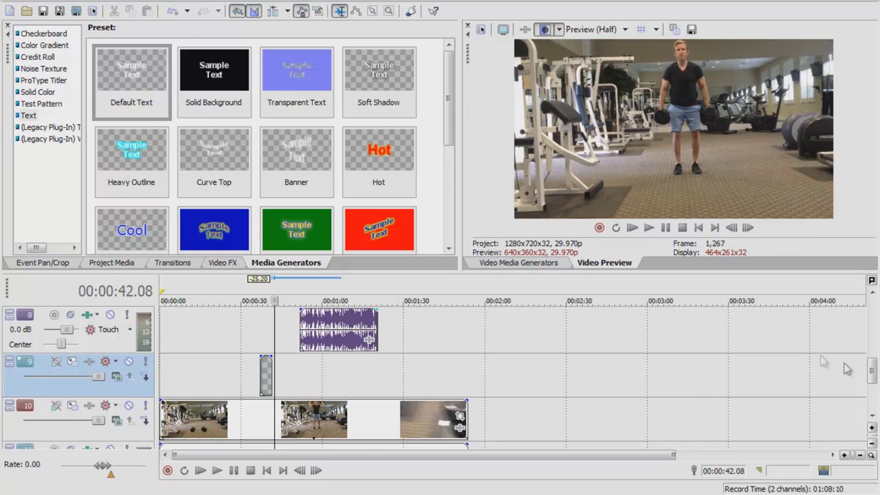
Step: Trim track 10's gym video and audio events to end around 42 seconds
left_click_drag(871, 372, 871, 360)
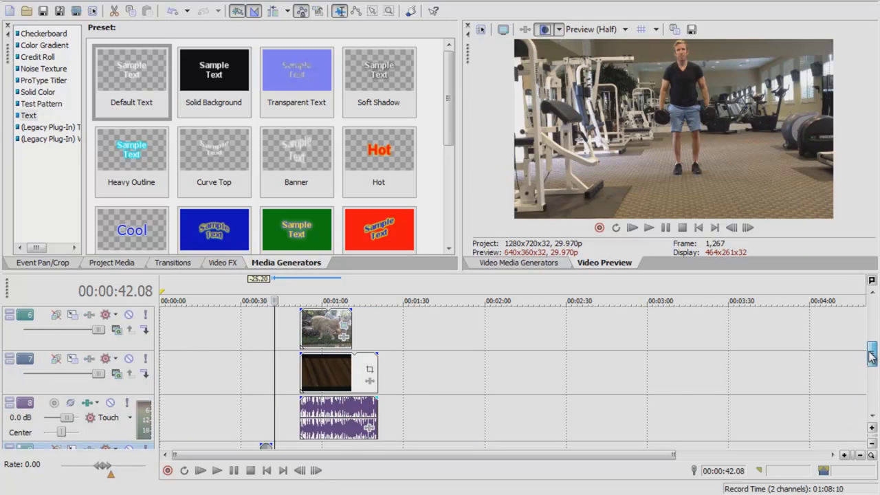
left_click(317, 297)
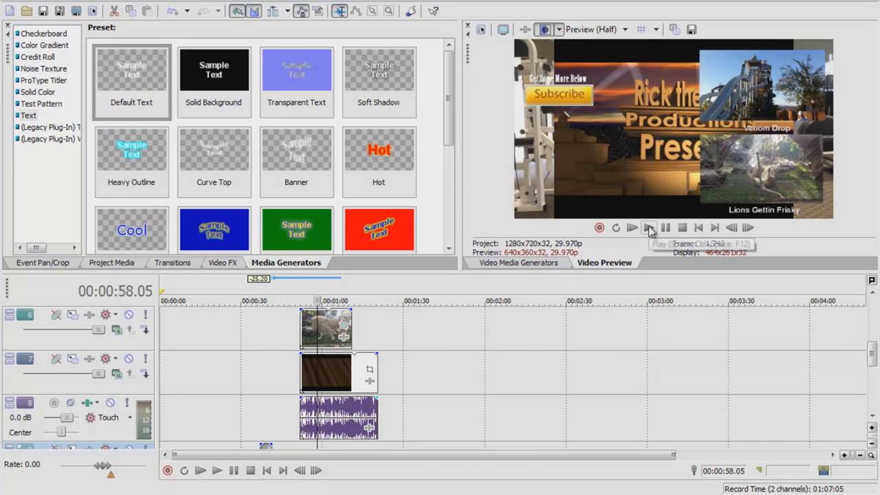
left_click_drag(873, 354, 874, 382)
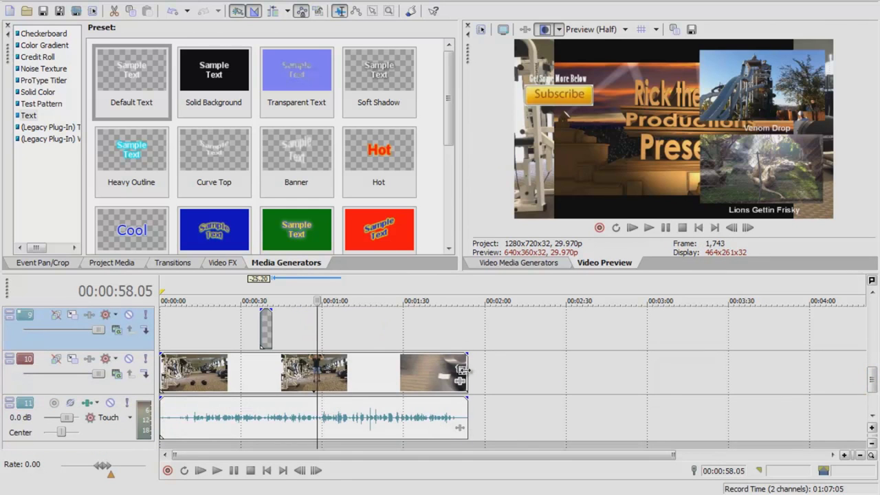
left_click_drag(464, 371, 272, 371)
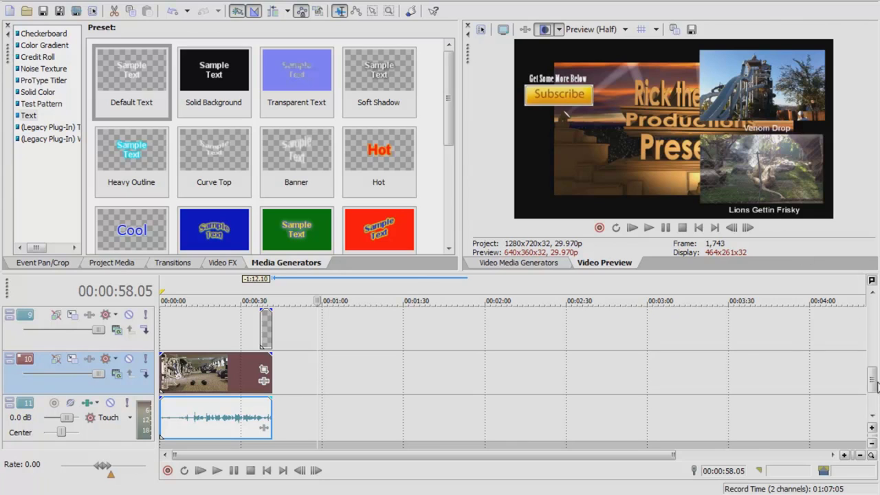
left_click_drag(873, 382, 873, 352)
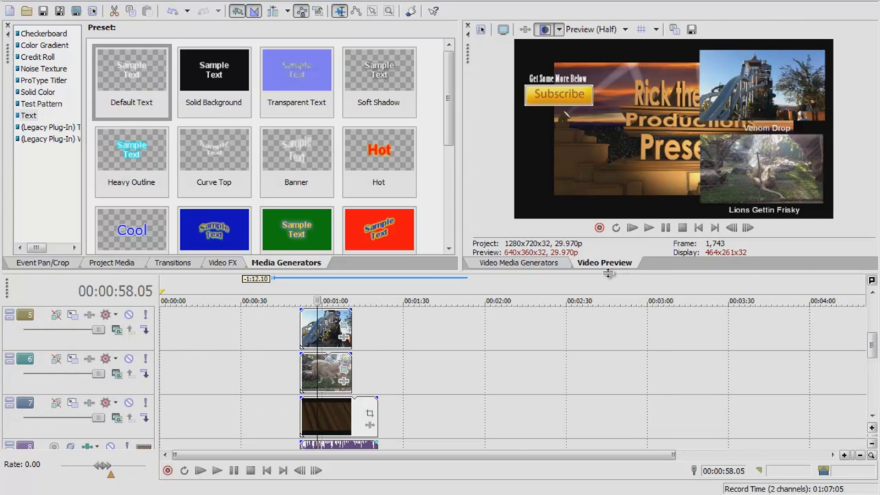
left_click_drag(608, 274, 608, 211)
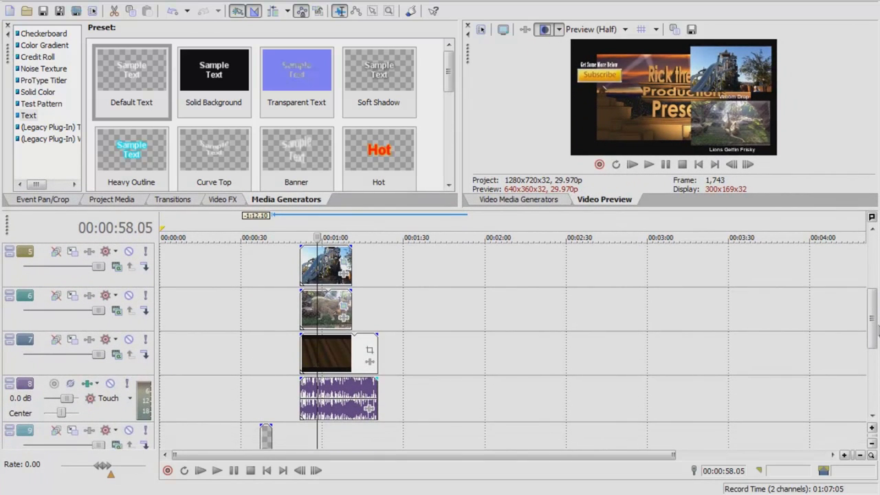
Step: Expand the timeline, inspect the text events on tracks 4, 3 and 2, and open track 2's title settings
left_click_drag(875, 331, 875, 301)
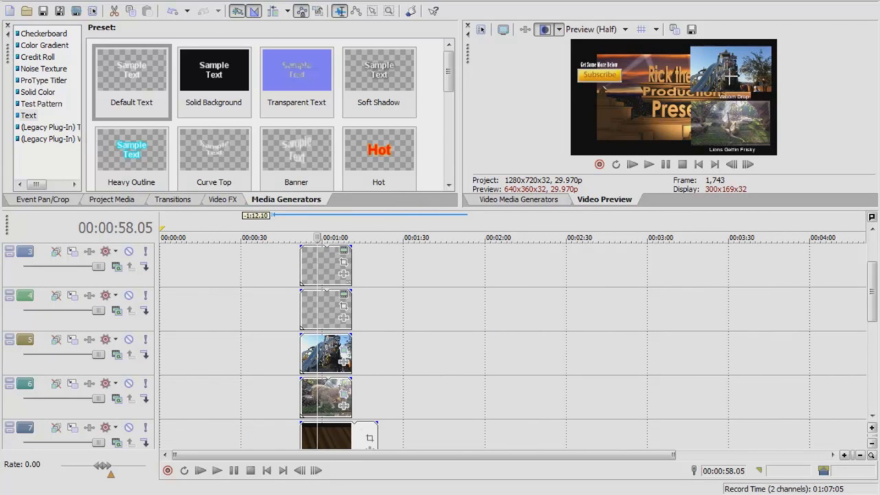
left_click_drag(874, 323, 874, 313)
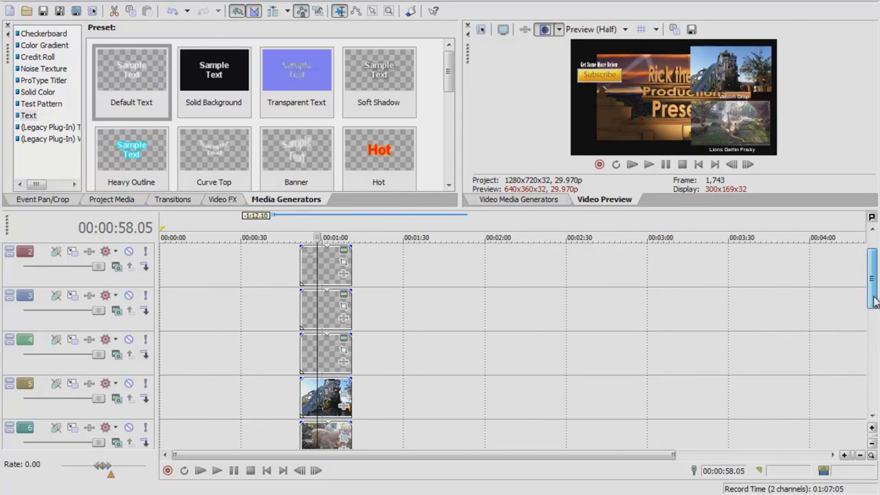
left_click(328, 362)
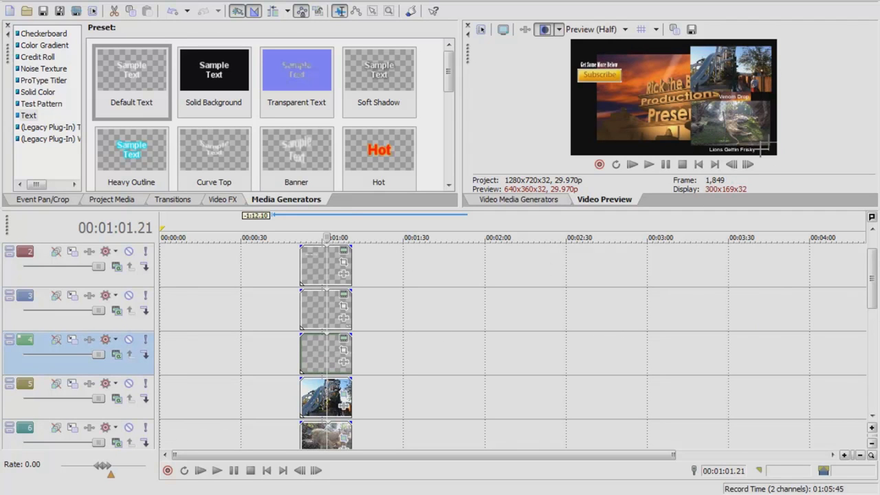
left_click(317, 311)
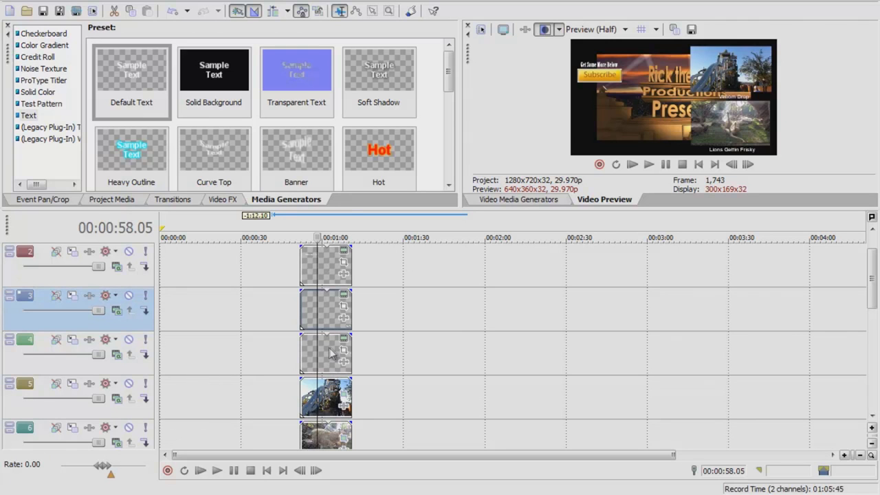
left_click(329, 308)
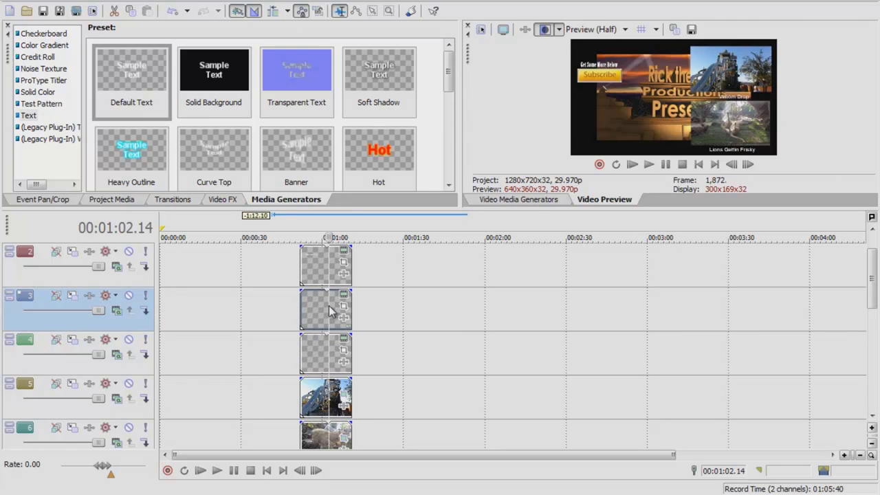
left_click(313, 266)
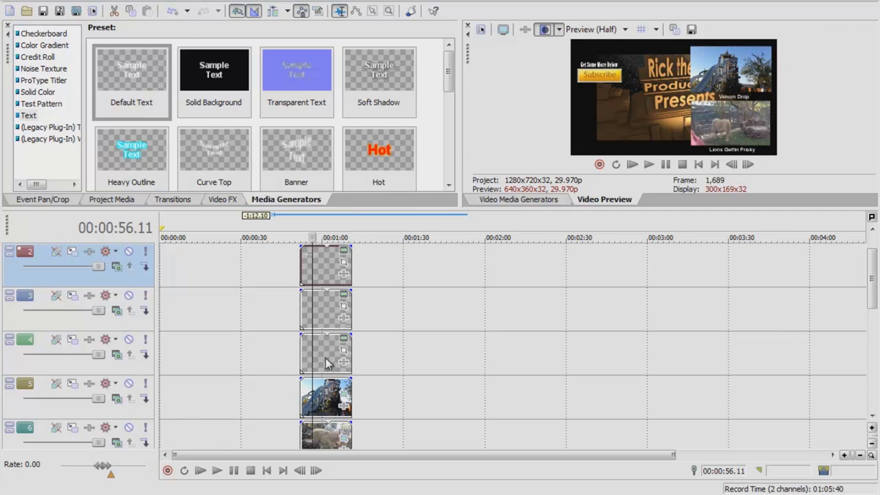
left_click(329, 274)
left_click(519, 199)
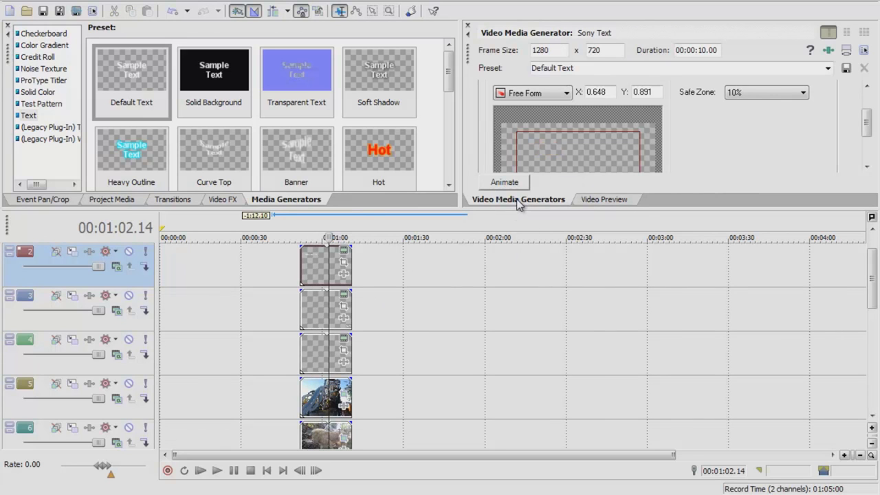
left_click_drag(867, 124, 867, 139)
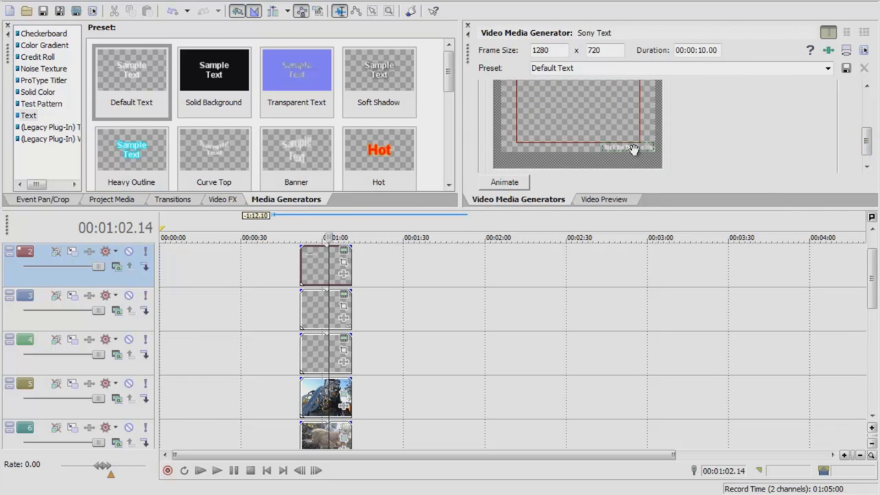
left_click_drag(867, 146, 868, 132)
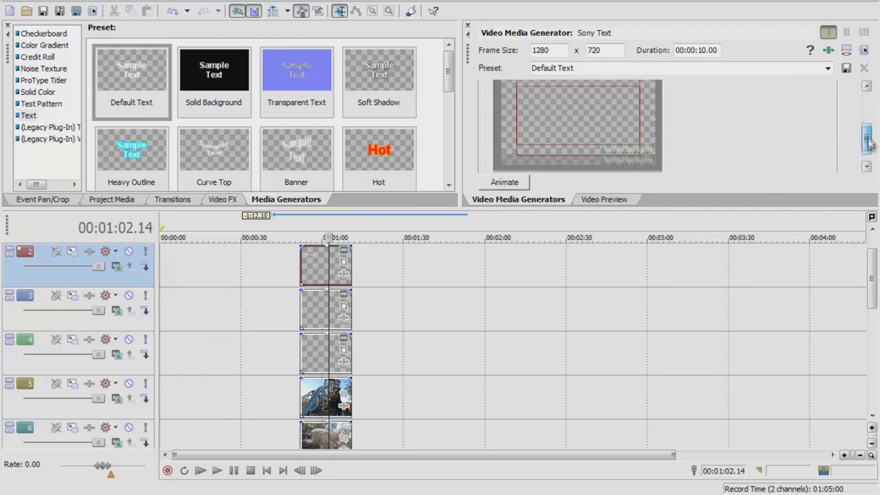
left_click(588, 200)
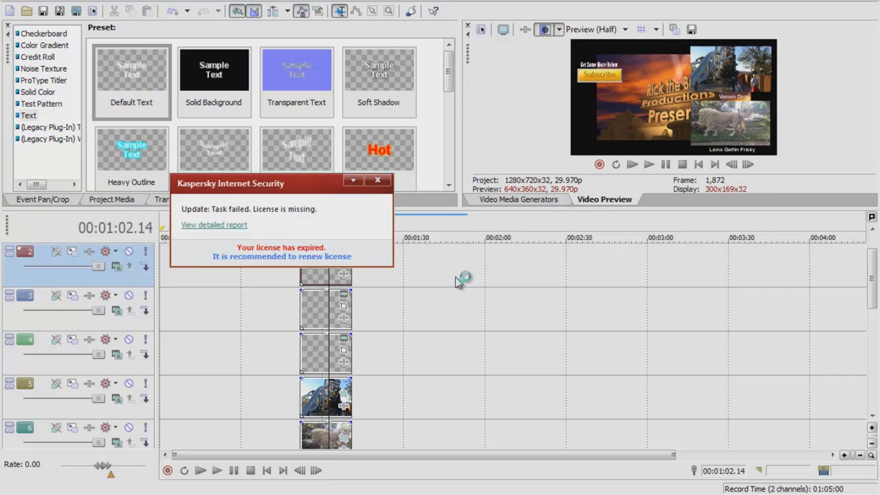
left_click(371, 182)
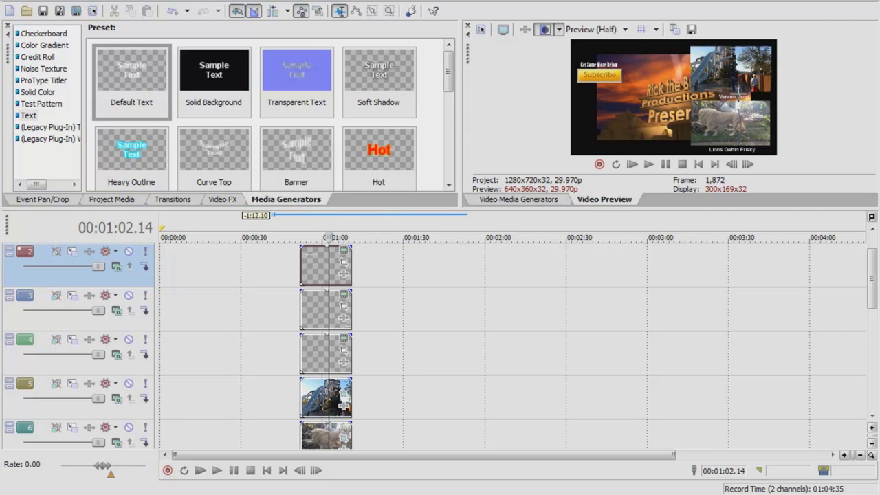
Step: Stretch the RicktheBrick.com text event on track 9 back to 00:00:00
left_click_drag(870, 270, 870, 358)
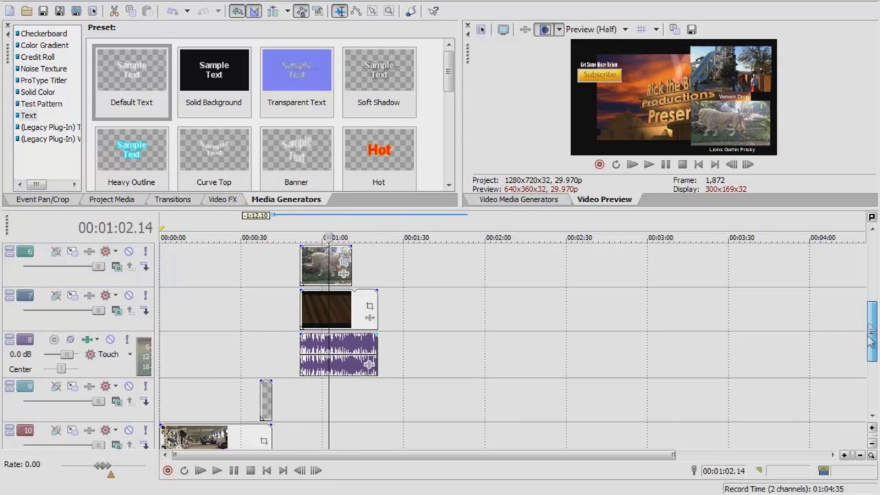
left_click(215, 282)
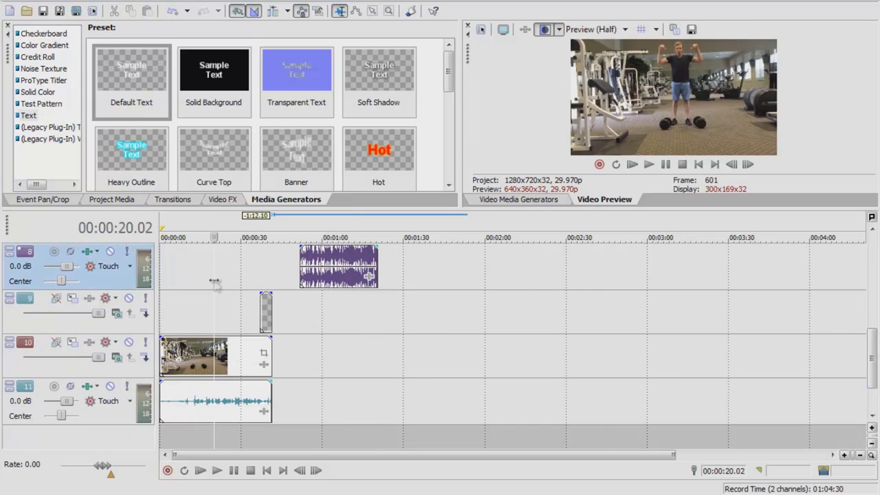
left_click_drag(261, 306, 160, 306)
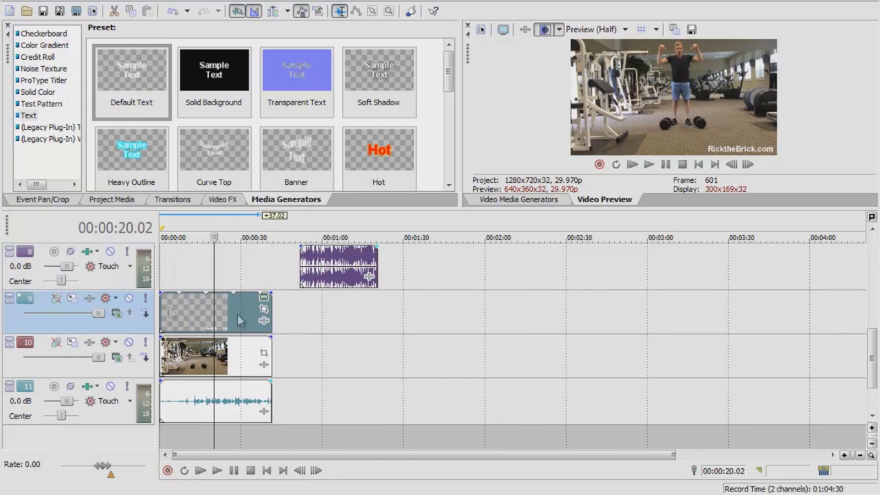